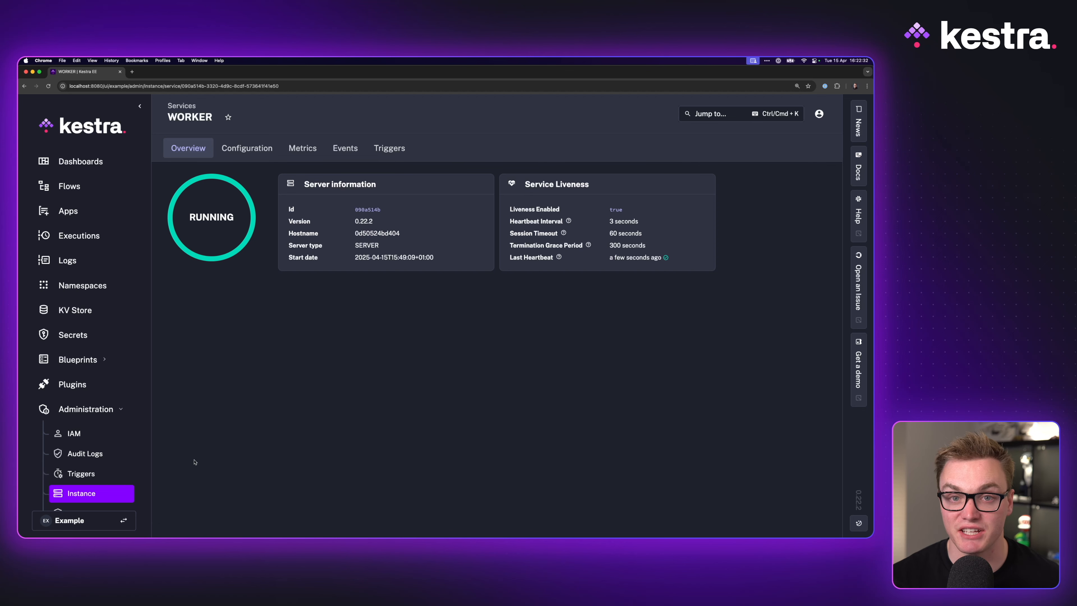
Open the instance's worker groups list and examine the existing gpu and windows group keys
click(82, 493)
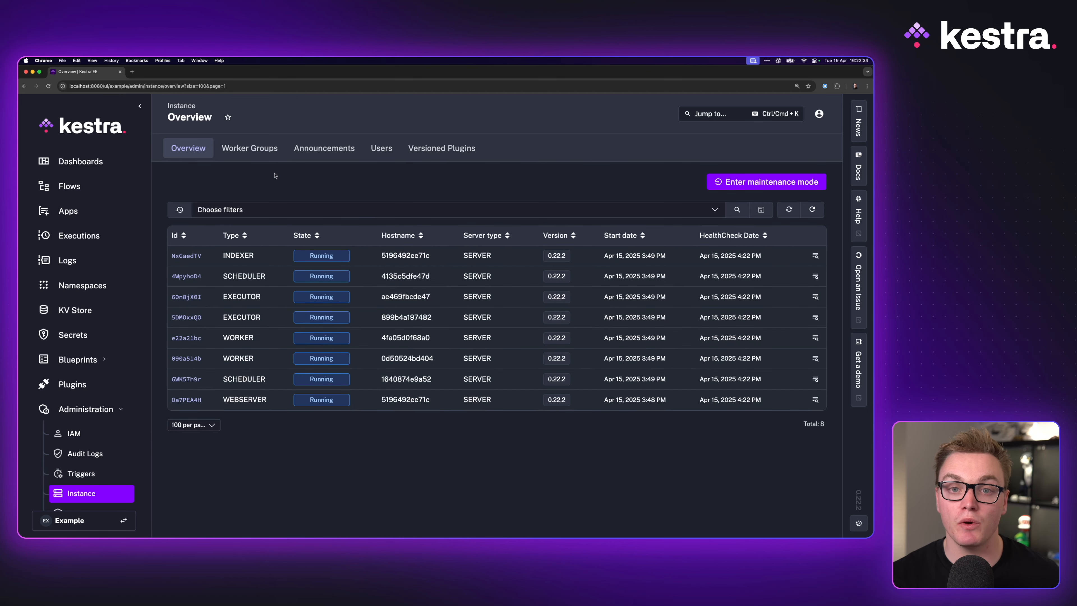
click(243, 149)
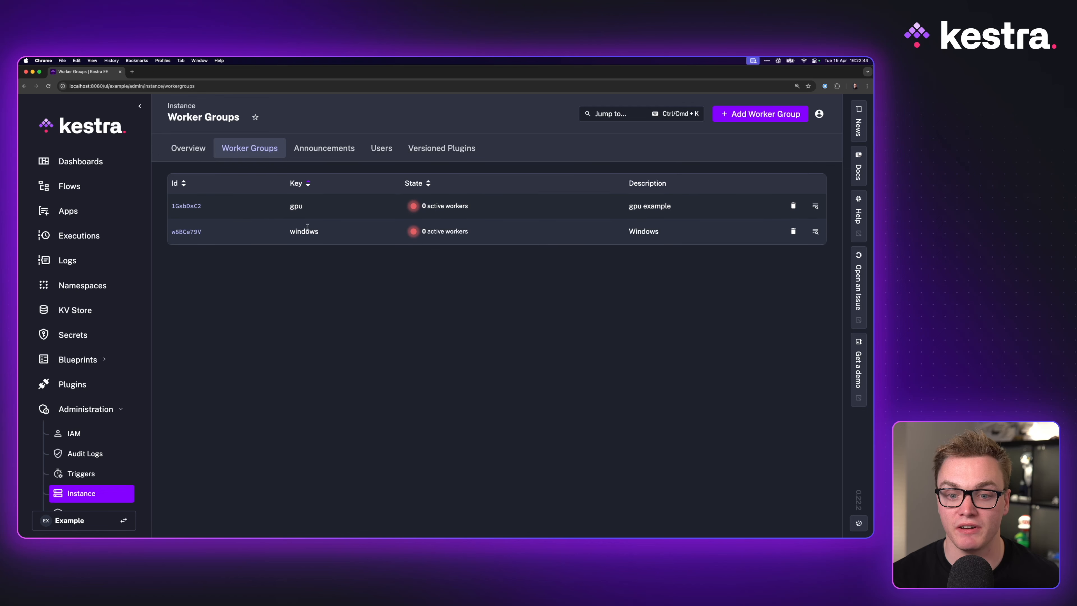
double_click(304, 206)
drag(319, 231, 287, 239)
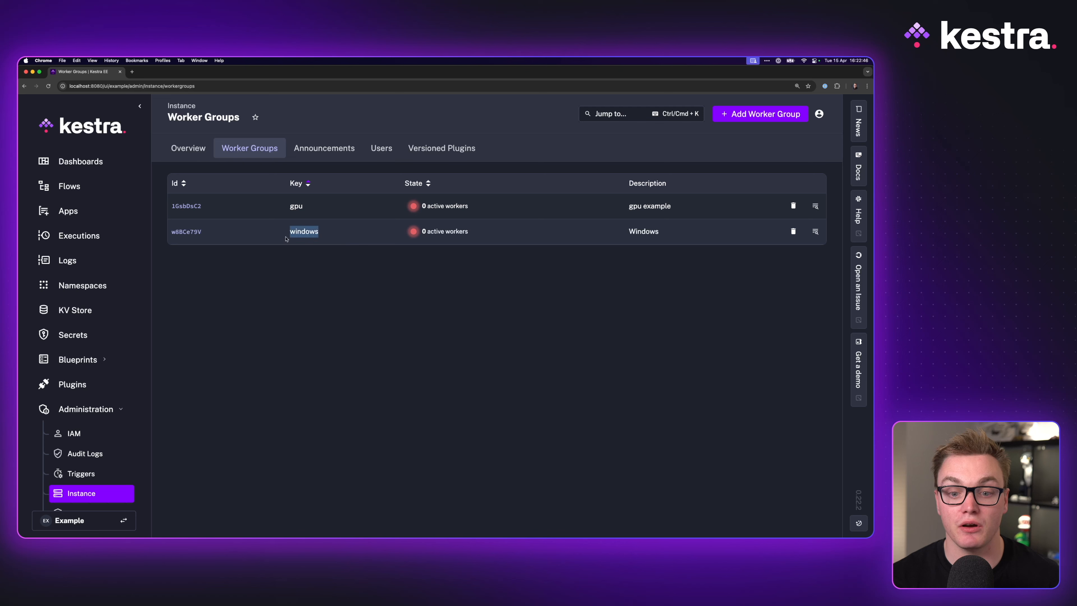
click(301, 206)
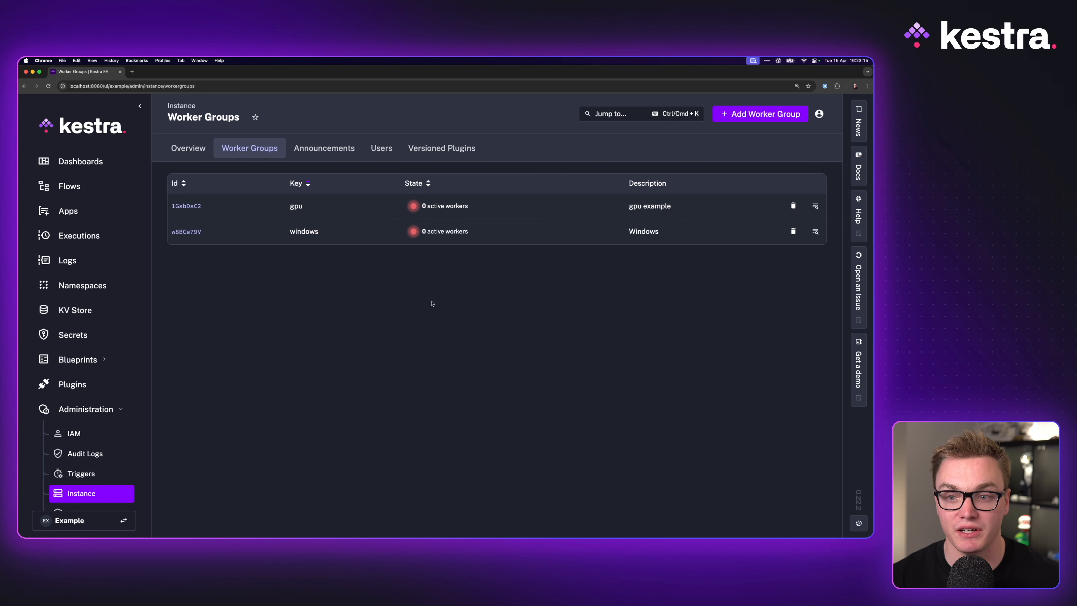
Create a new worker group with key example and description Example
click(749, 115)
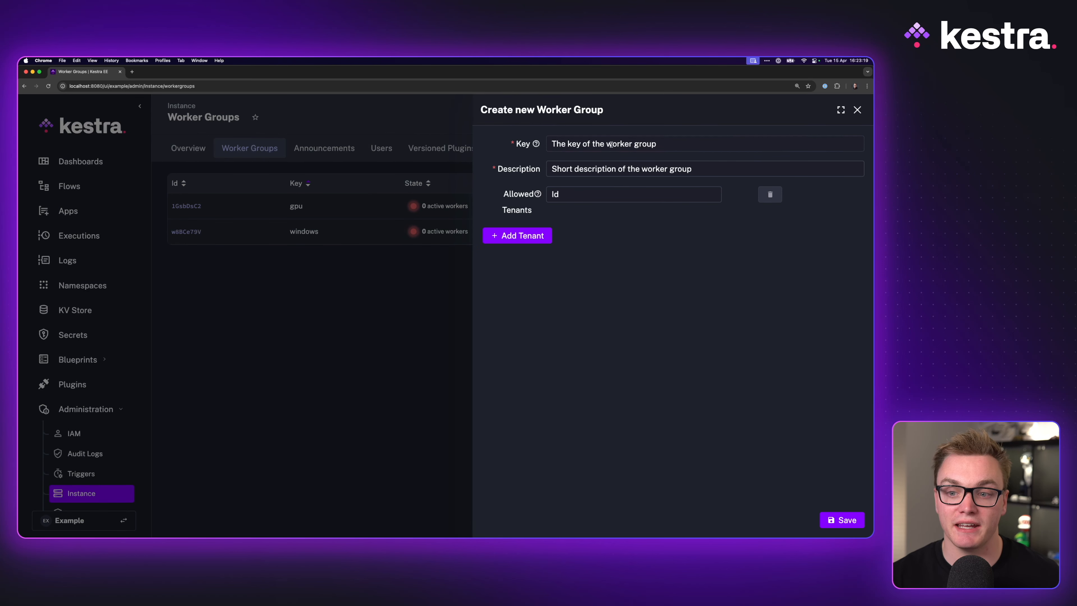
text(exampleExample)
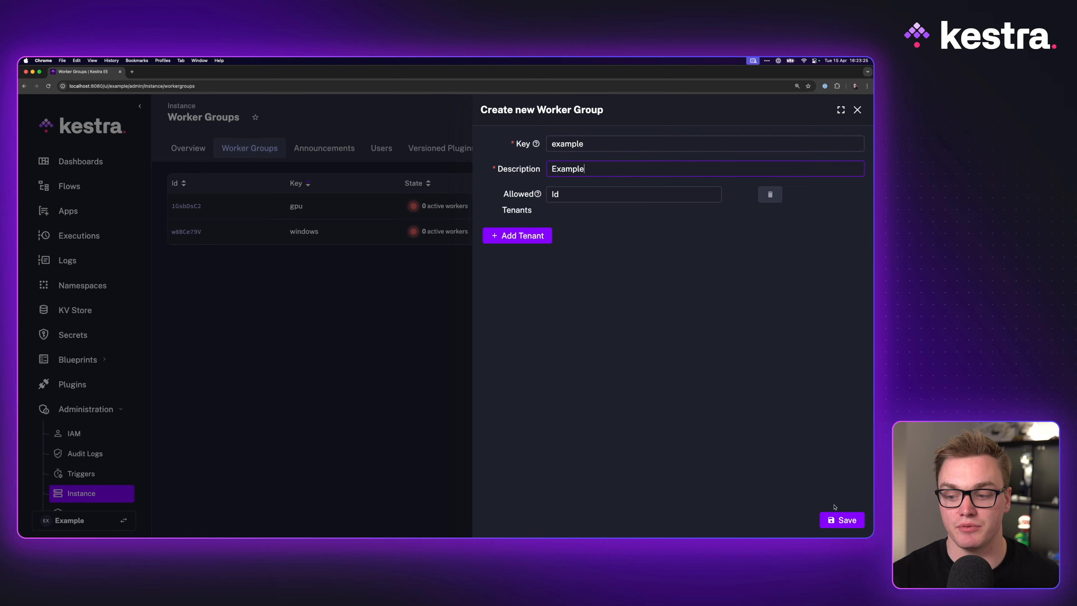
click(837, 519)
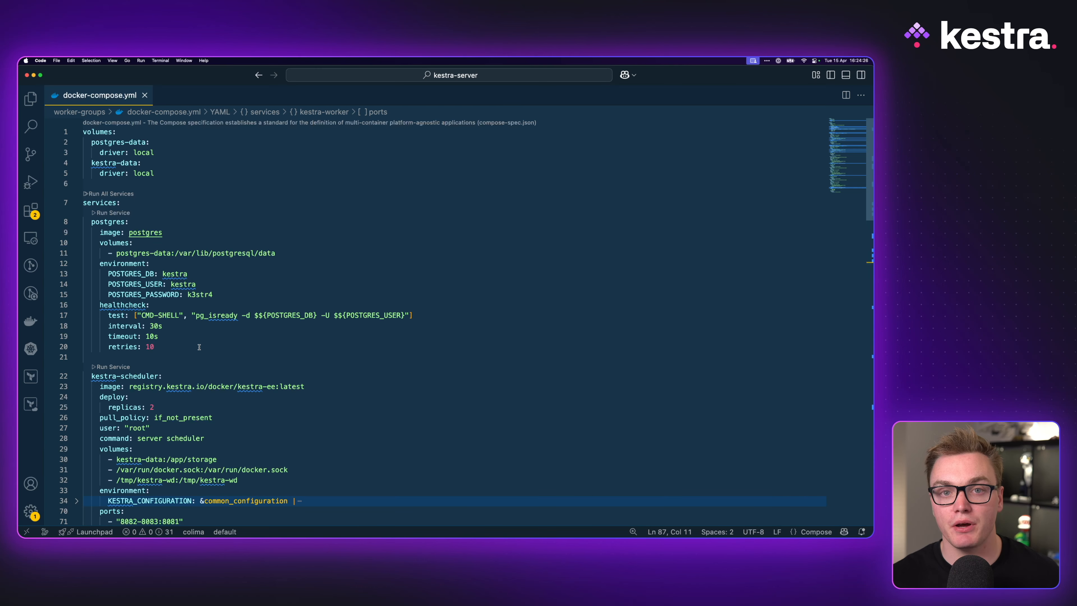
Review the services defined in docker-compose.yml, scrolling through the postgres, scheduler, worker, executor and webserver entries
drag(207, 348, 123, 203)
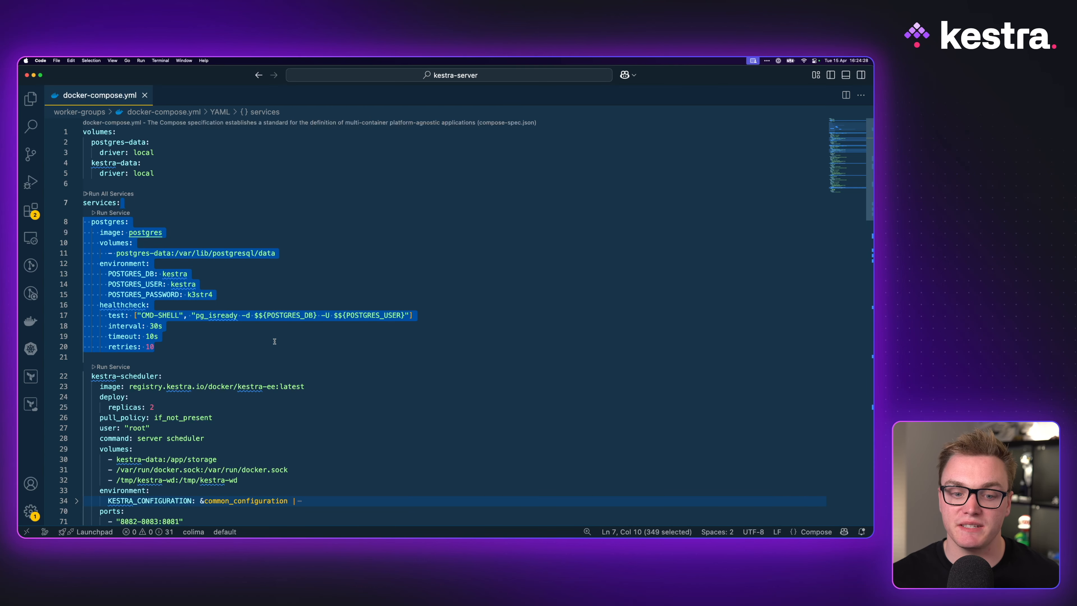
scroll(273, 340, down, 3)
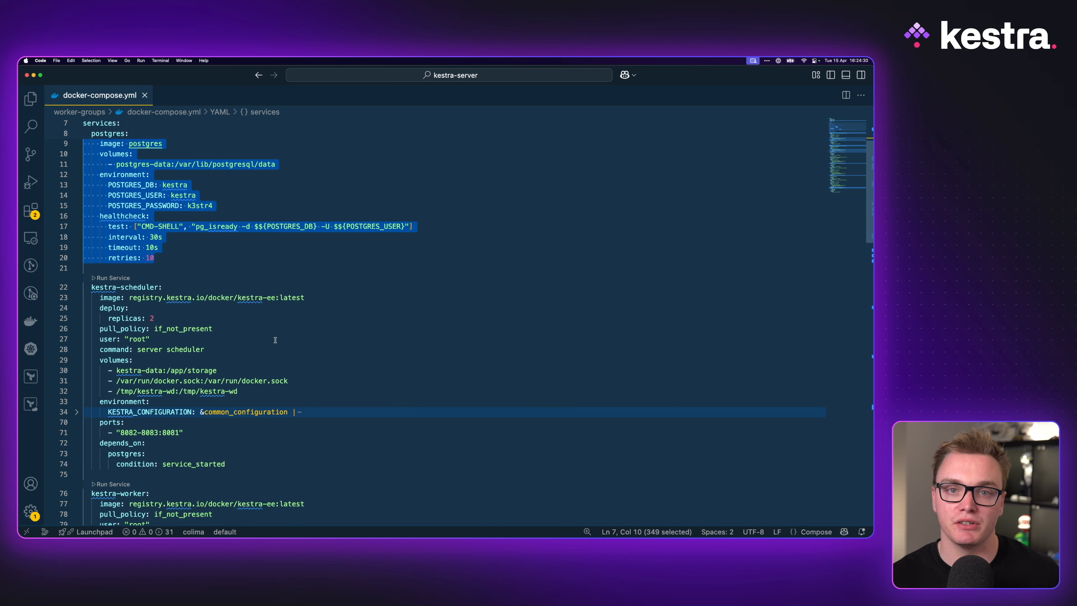
scroll(115, 266, down, 1)
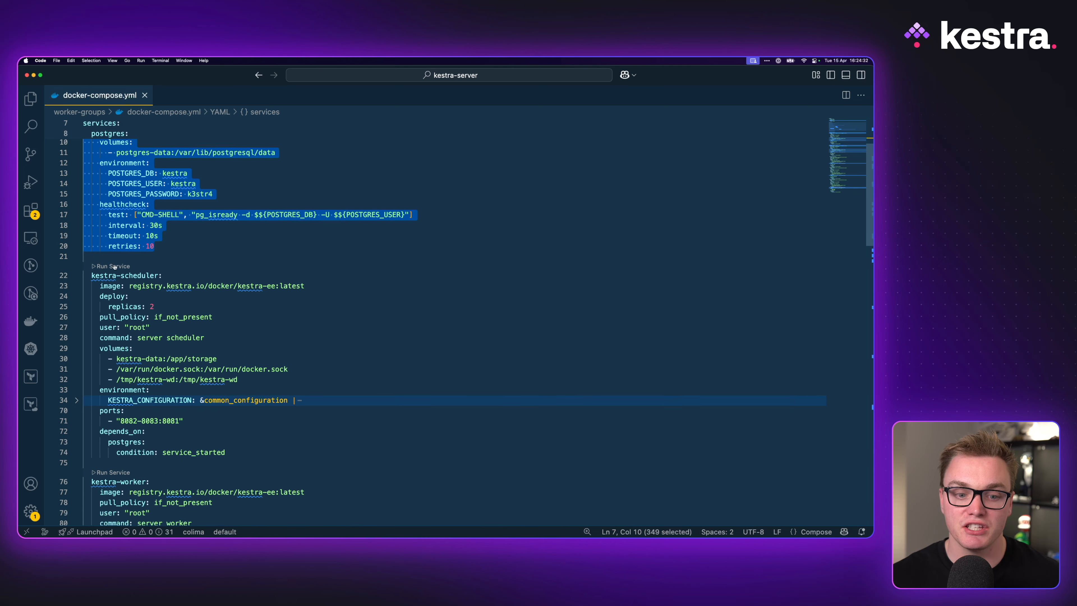
scroll(132, 274, down, 4)
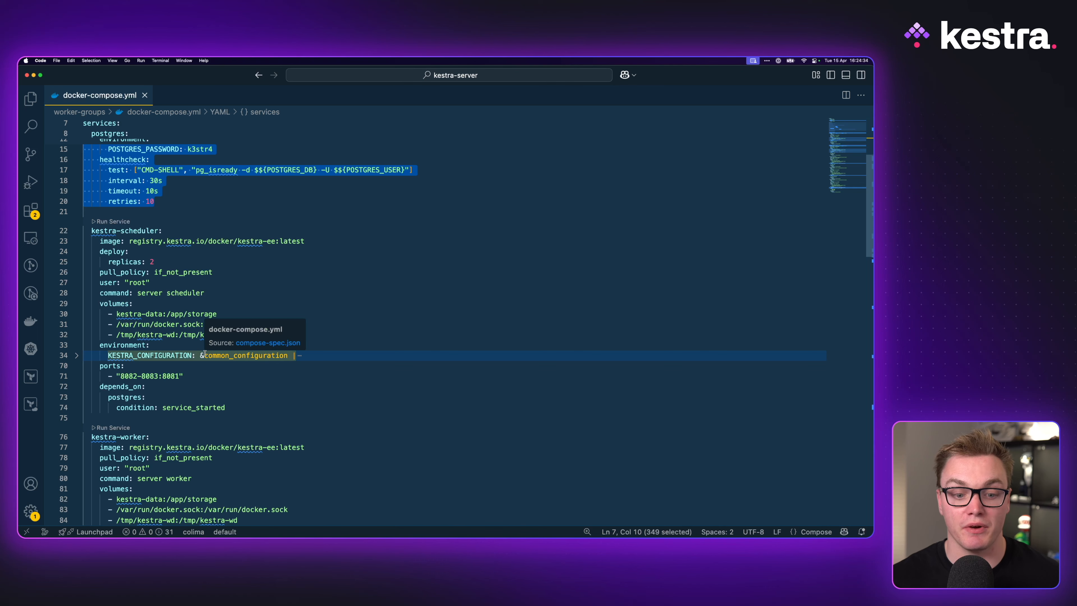
scroll(194, 352, down, 15)
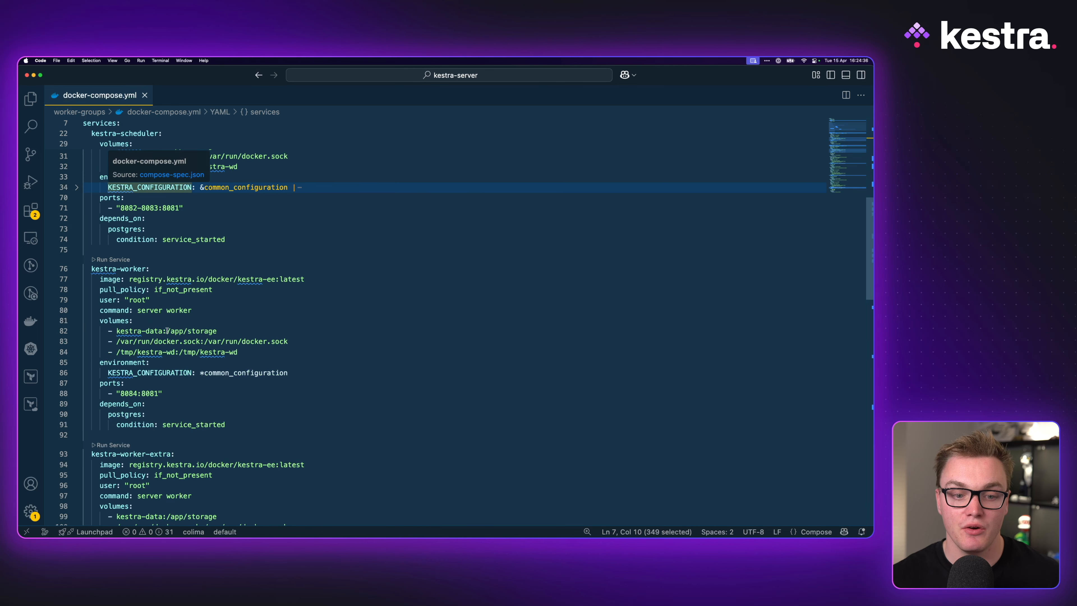
scroll(153, 297, down, 20)
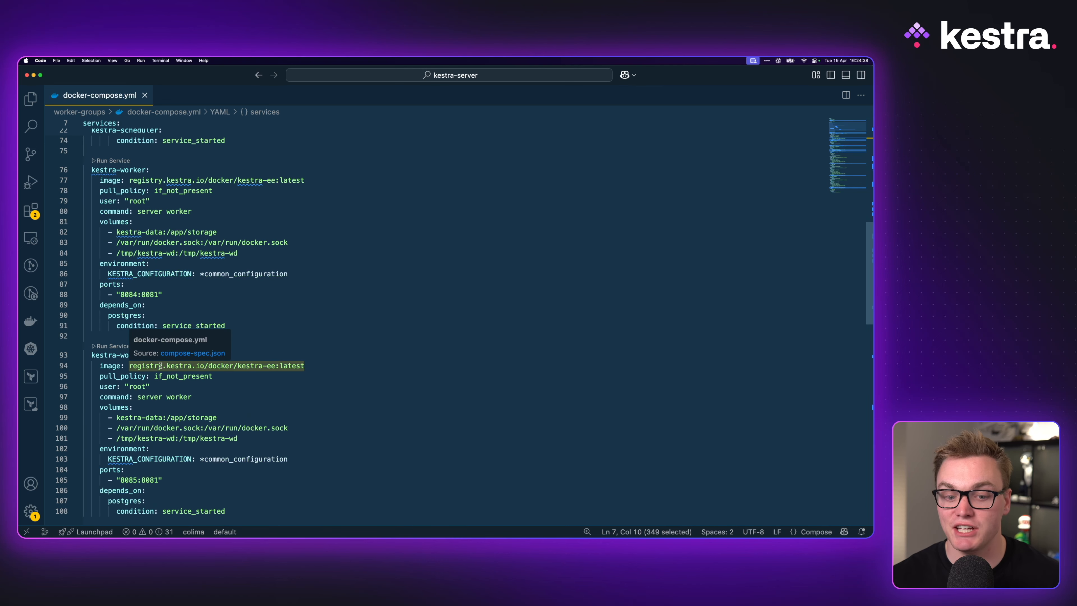
scroll(161, 365, down, 20)
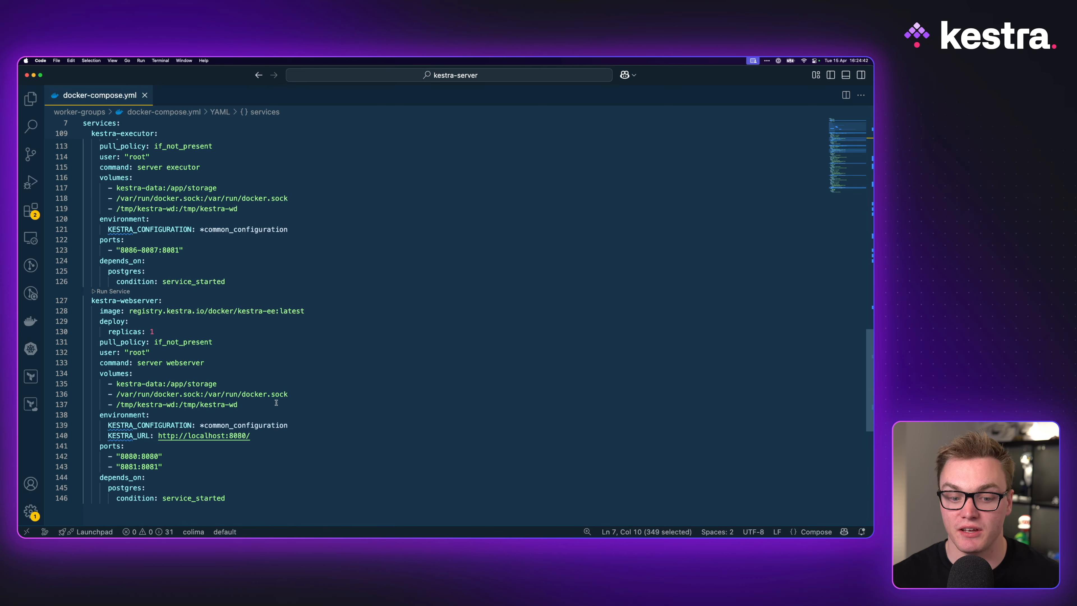
scroll(276, 402, up, 20)
scroll(276, 401, up, 15)
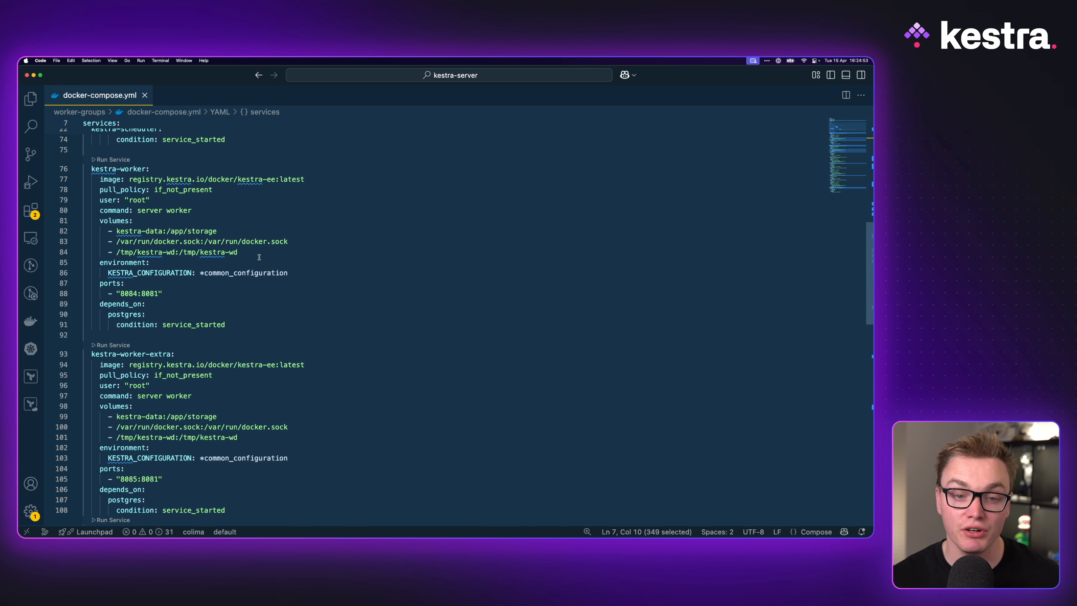
Append --worker-group gpu to the kestra-worker service's command and save the file
drag(98, 210, 193, 211)
click(216, 212)
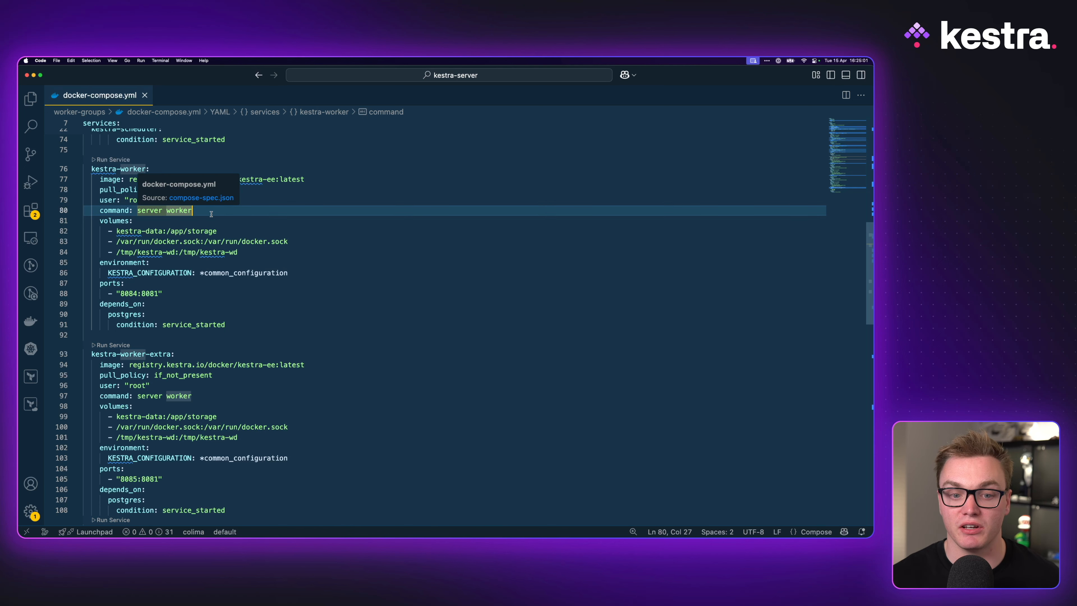
drag(211, 211, 125, 208)
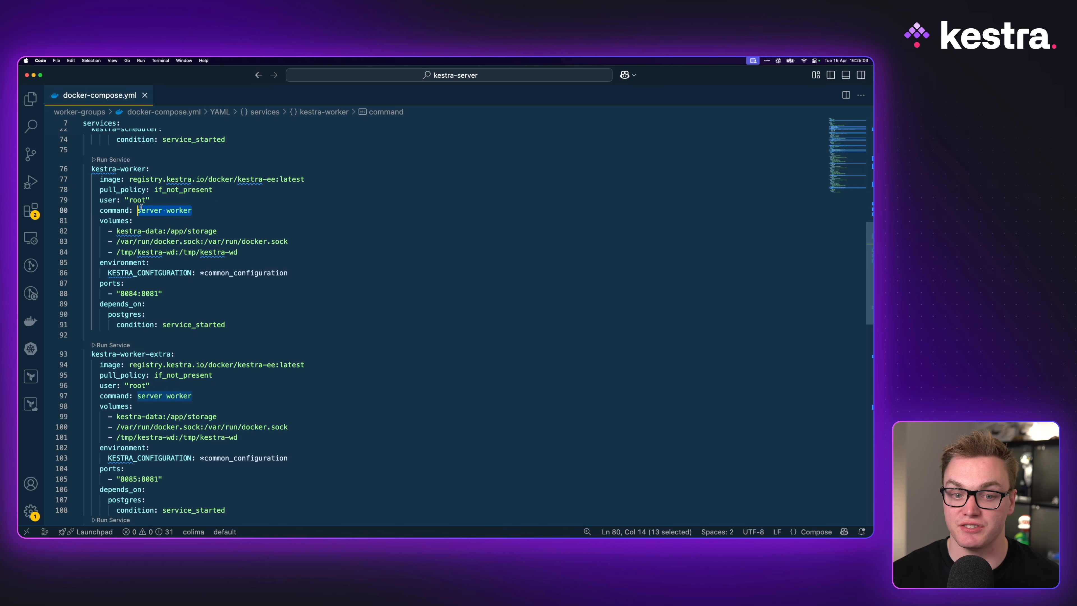
click(225, 211)
text(--worker-group)
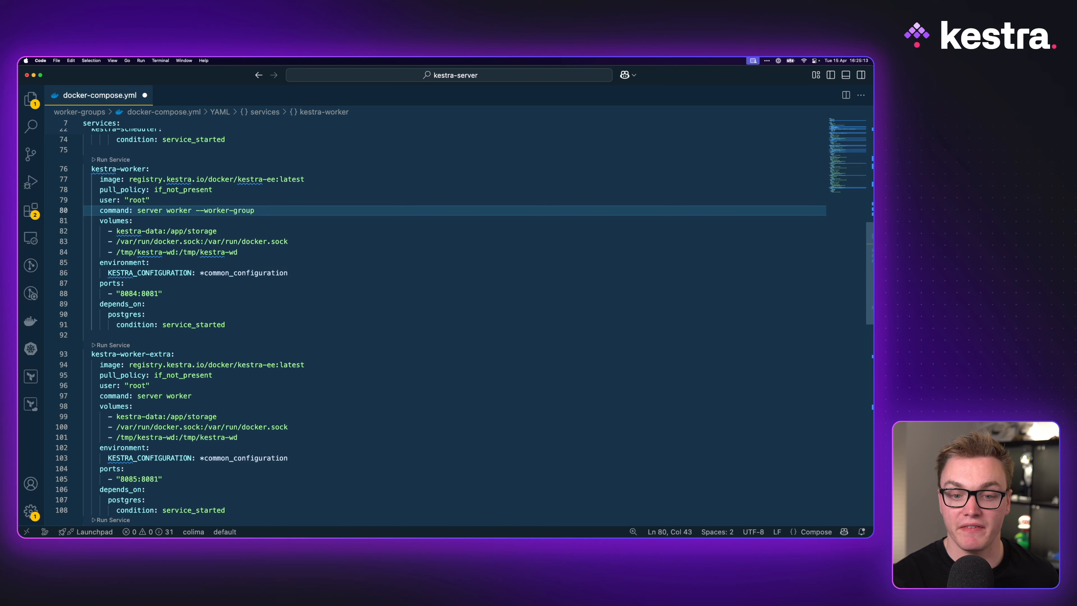
text( gpu)
key(cmd+s)
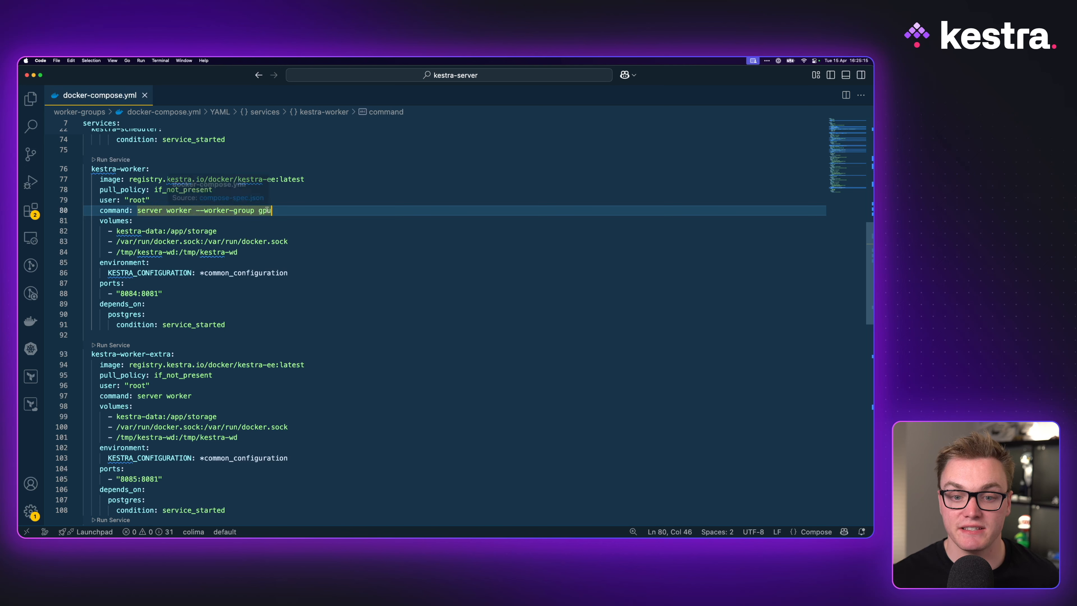
Append --worker-group example to the kestra-worker-extra service's command and save the file
click(231, 401)
text(--worker)
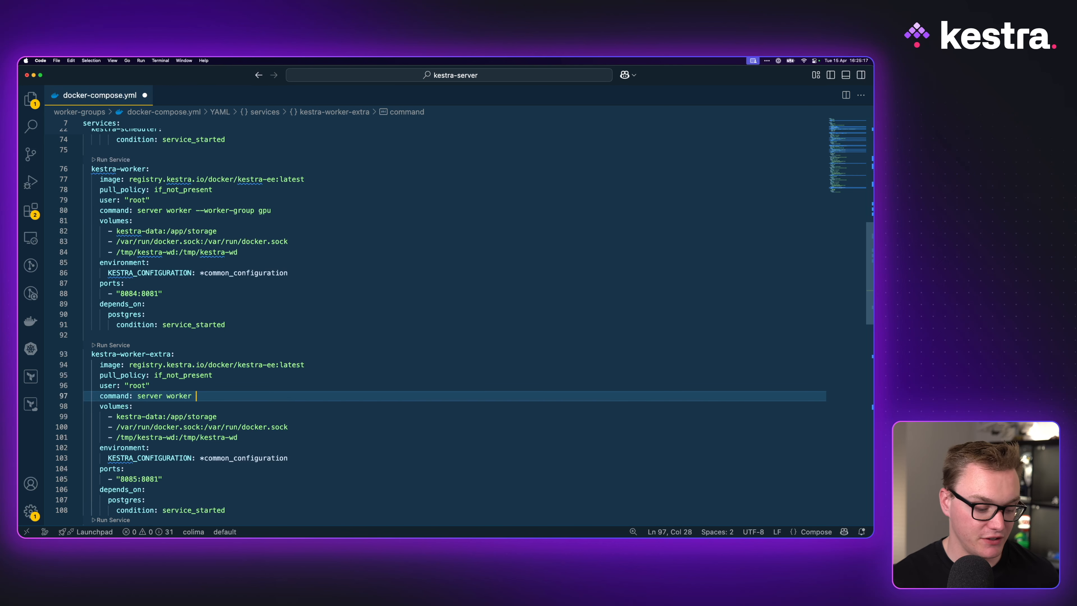
text(--worker-group )
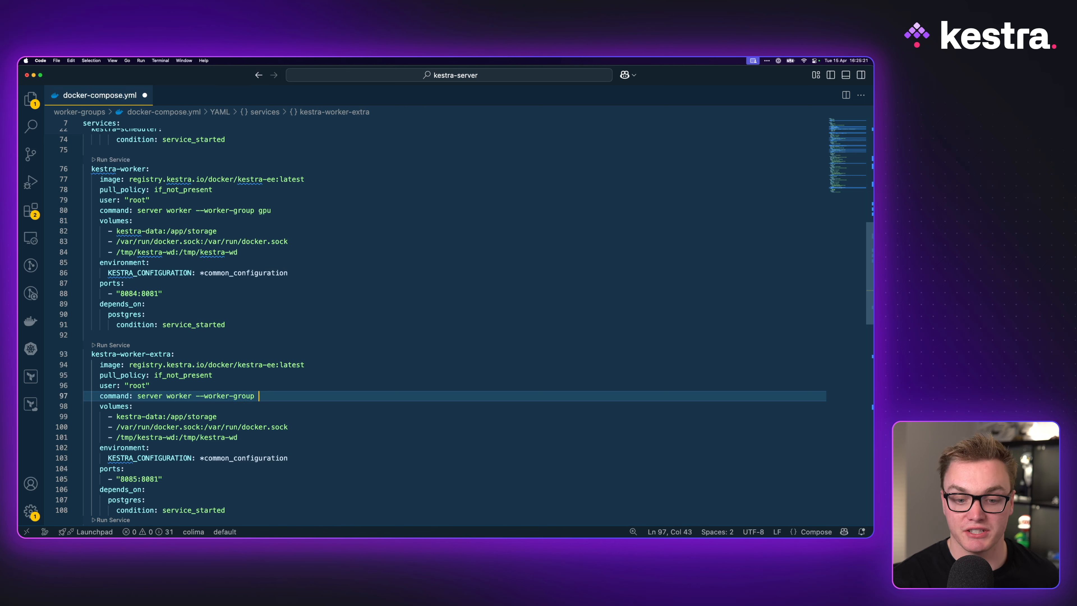
text(example)
key(cmd+s)
Open the integrated terminal, enlarge it, and run docker compose up
key(ctrl+grave)
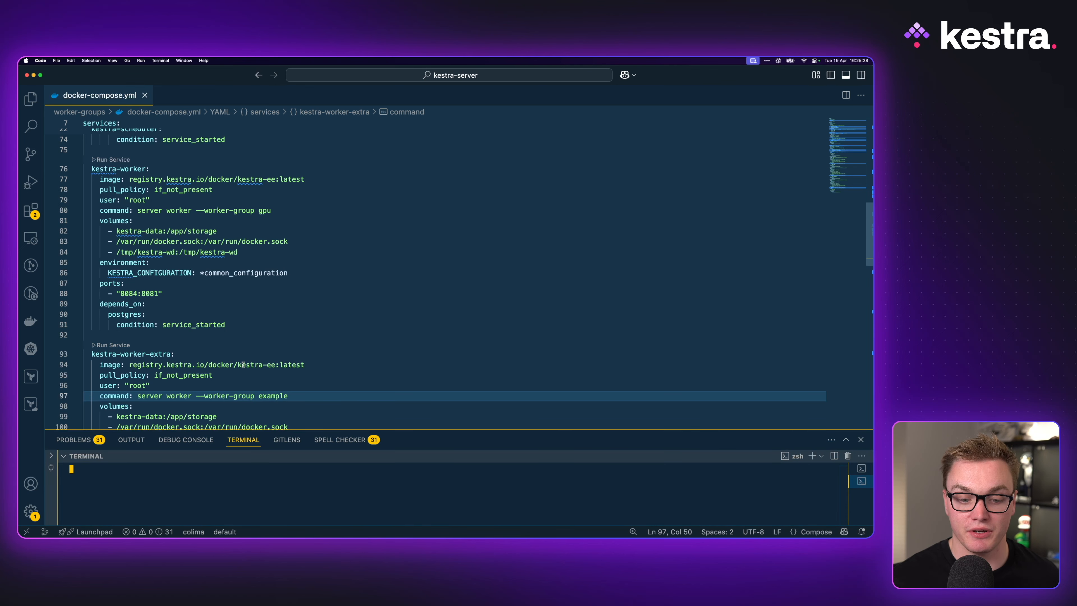
drag(287, 430, 289, 345)
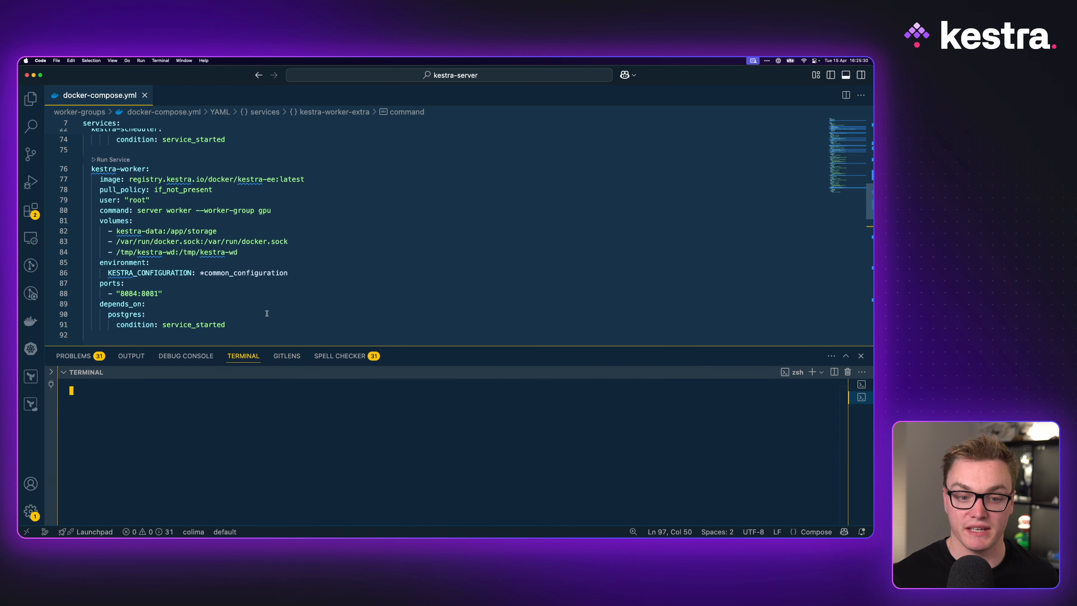
scroll(272, 306, down, 2)
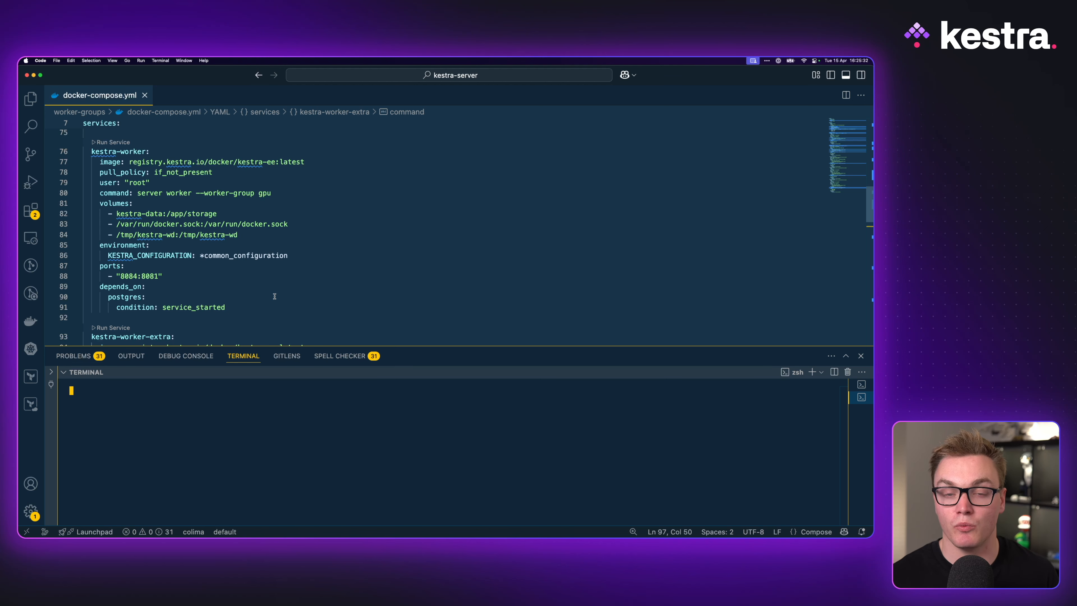
text(docker compose up)
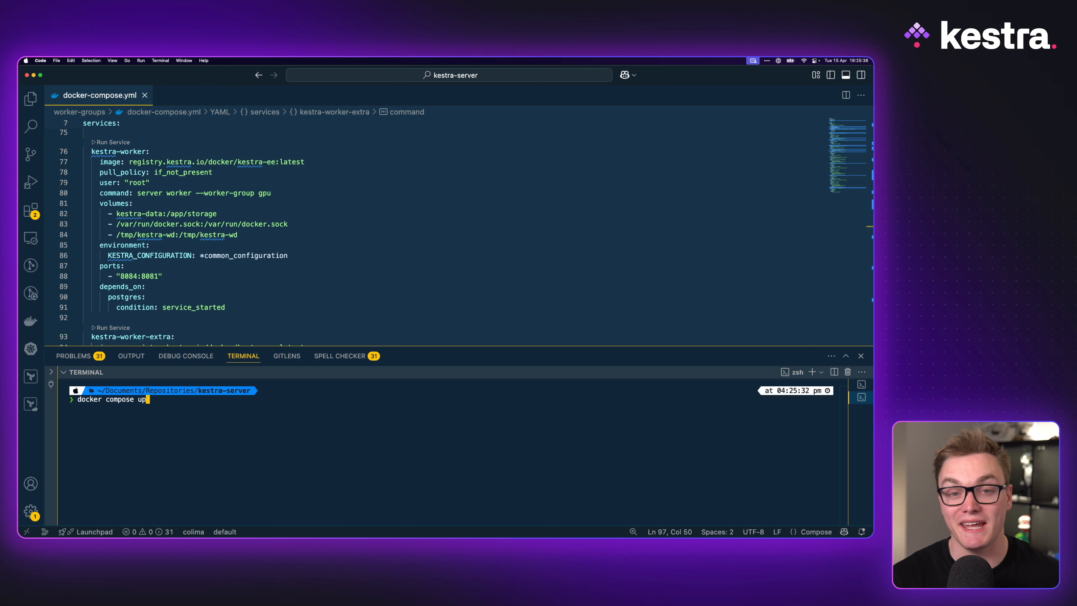
key(Return)
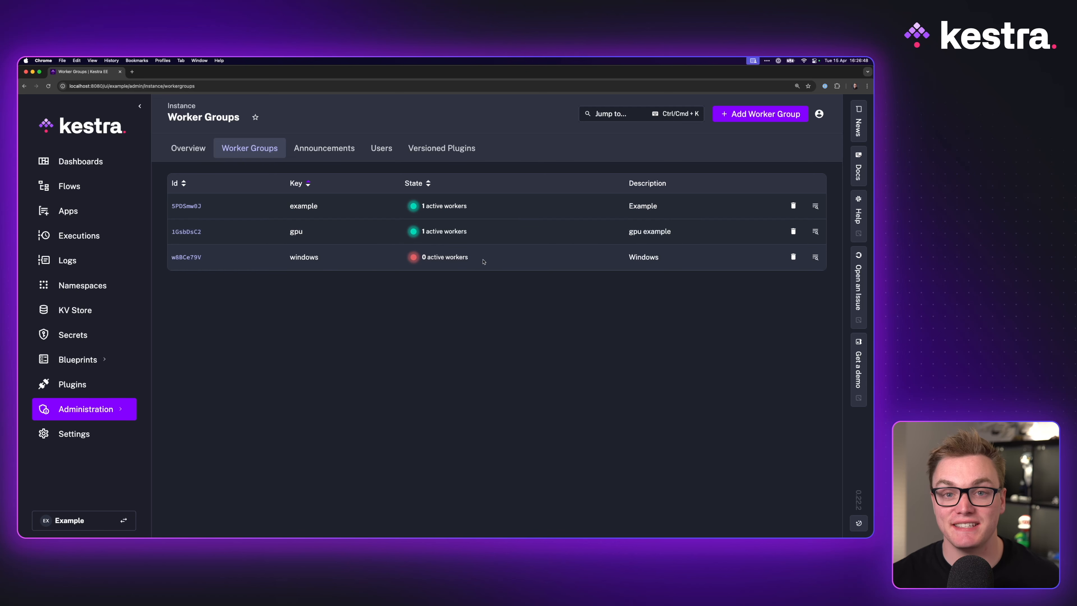
Inspect the worker groups list and the worker_group flow's pluginDefaults setting the workerGroup key to gpu
click(652, 204)
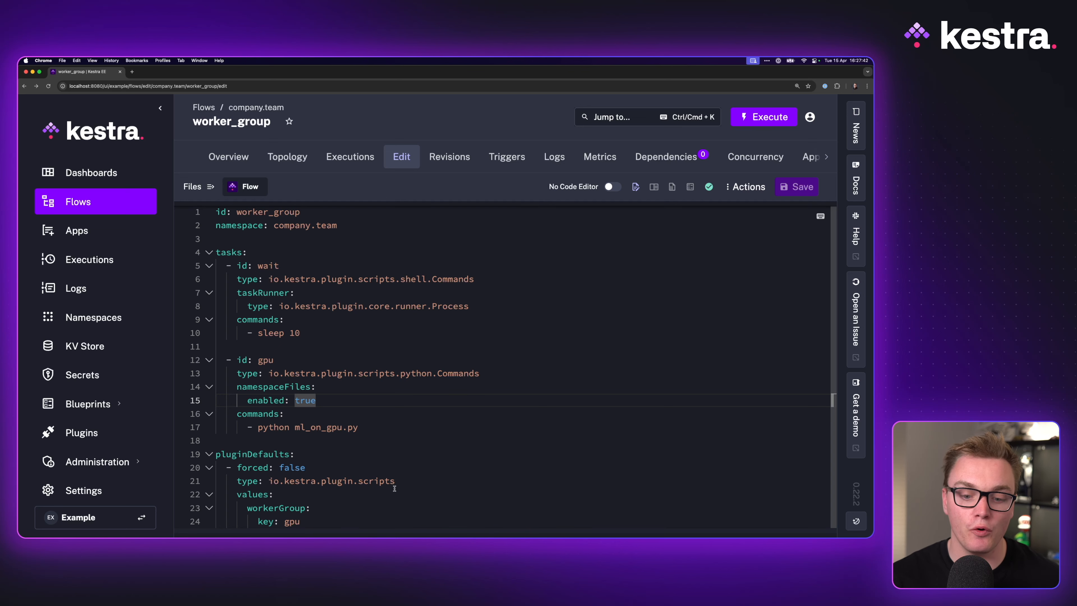
drag(381, 522, 251, 509)
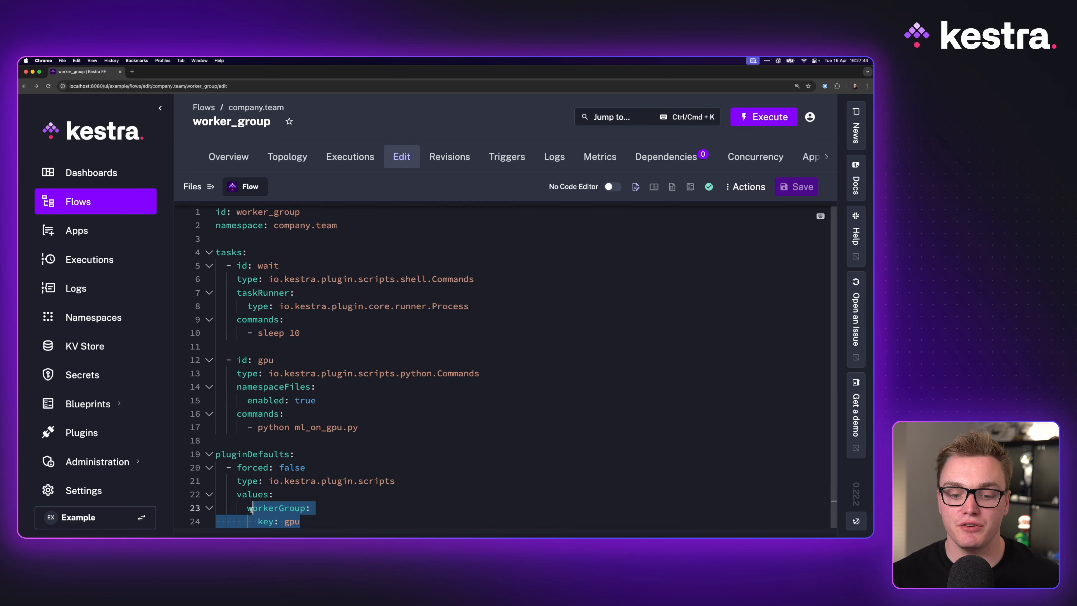
click(324, 524)
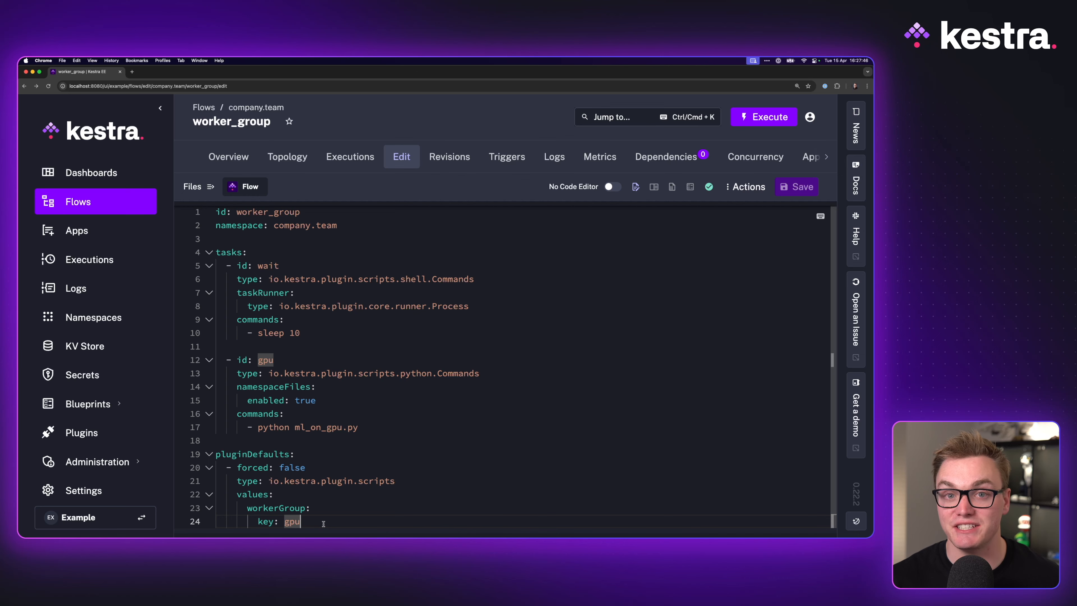
Execute the worker_group flow and expand the wait task in the Gantt view
click(763, 117)
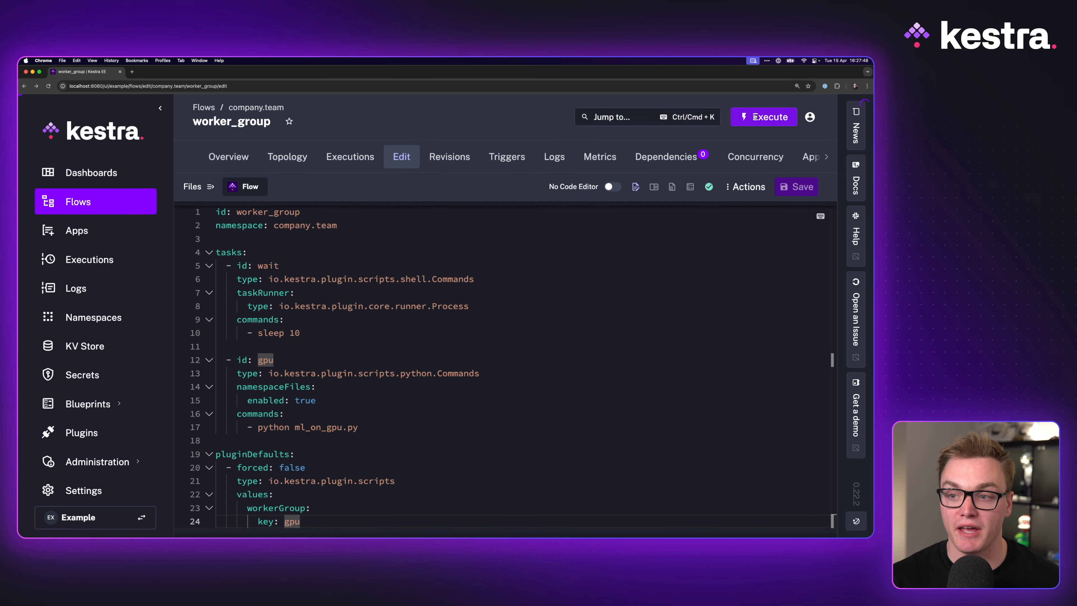
click(594, 282)
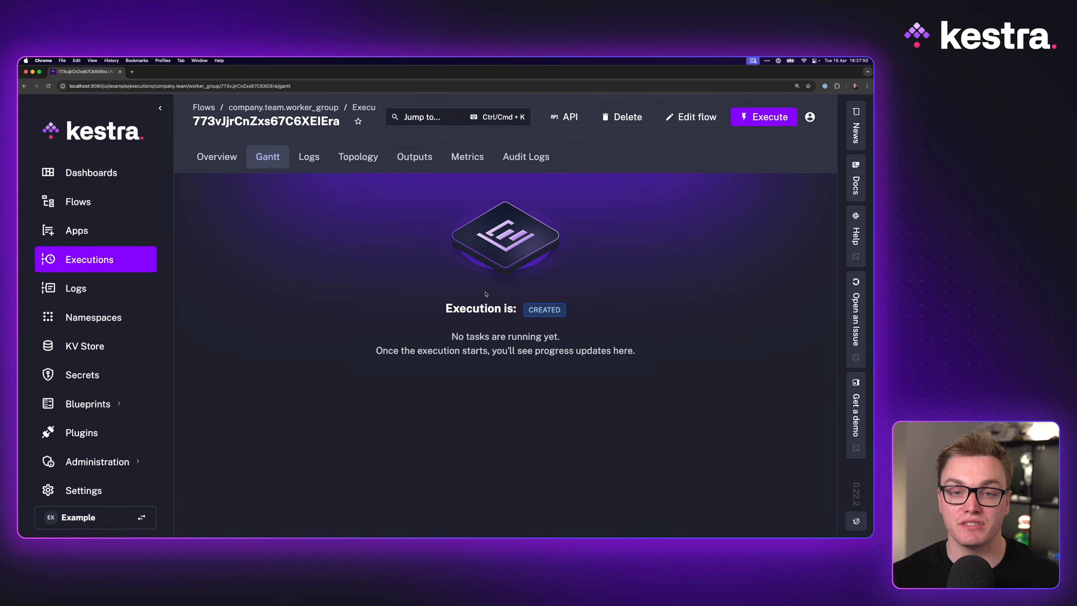
mouse_move(662, 224)
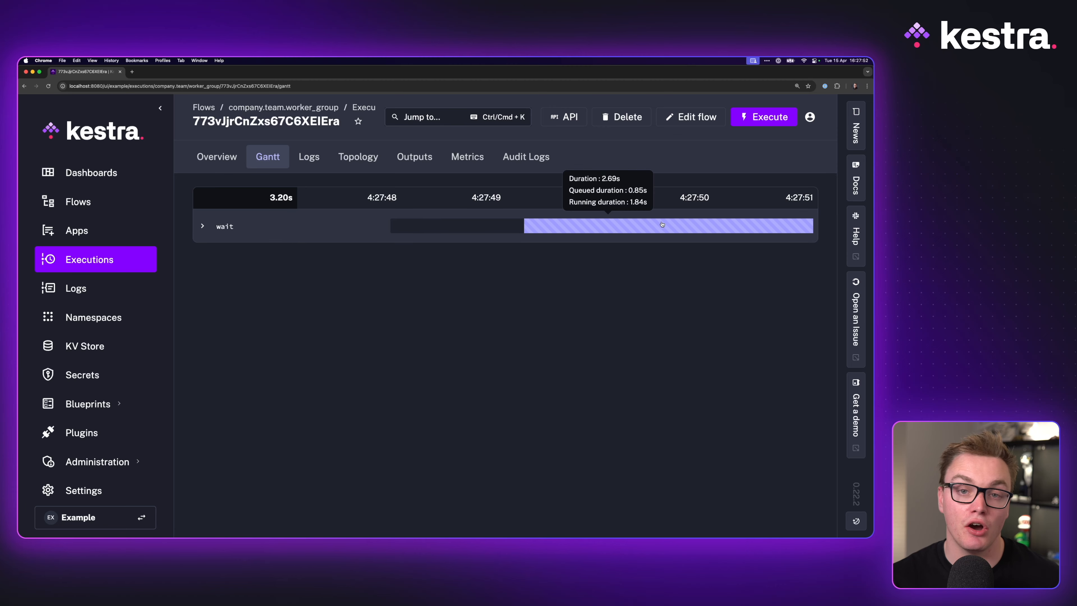
click(661, 225)
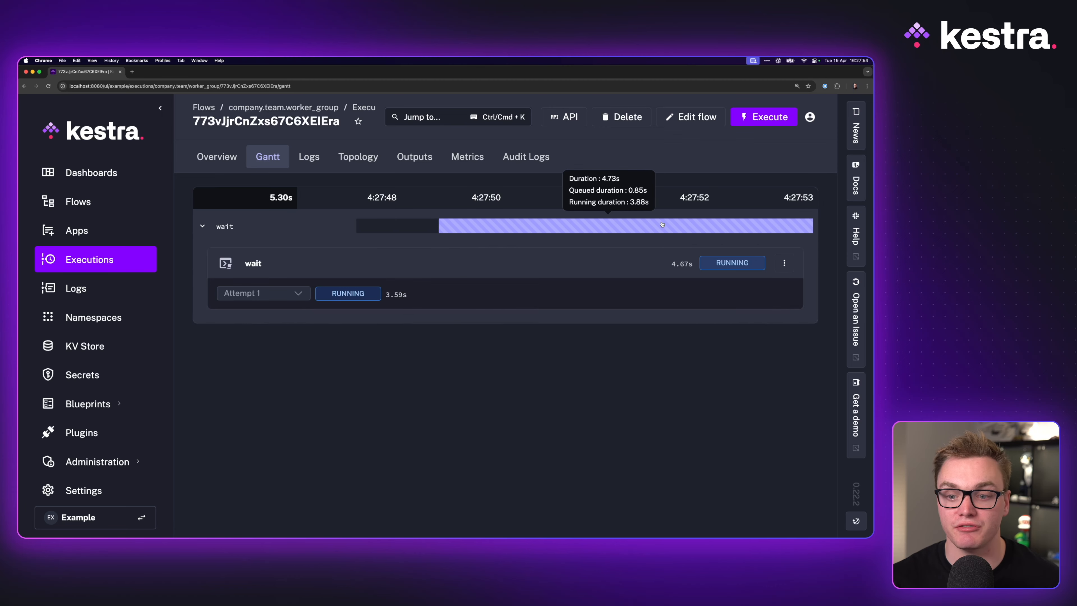
Open the worker_group flow for editing and set the wait task's workerGroup fallback to FAIL
click(698, 116)
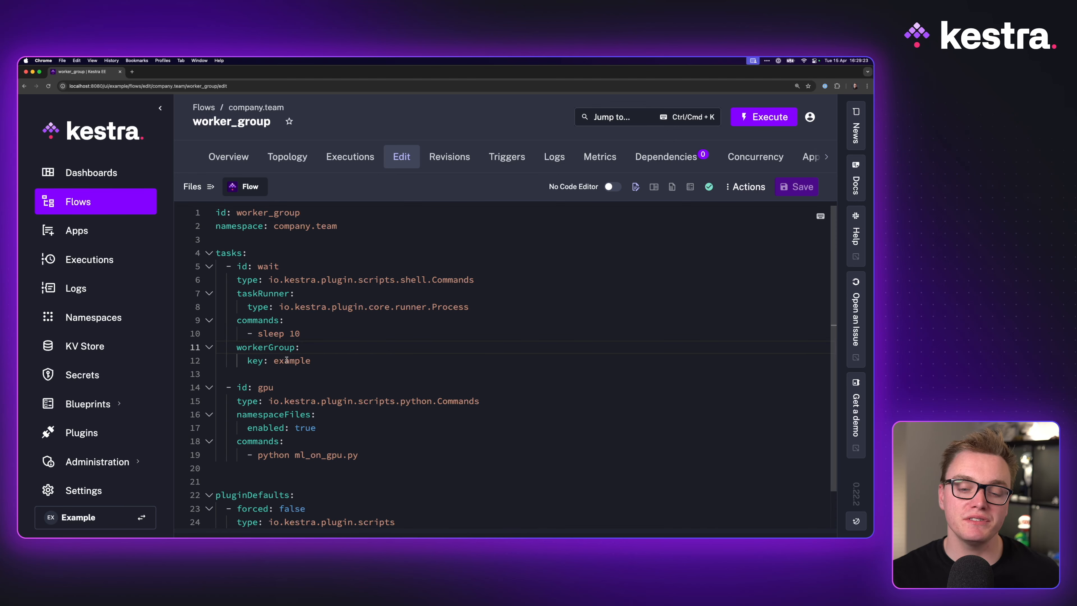
drag(237, 347, 321, 359)
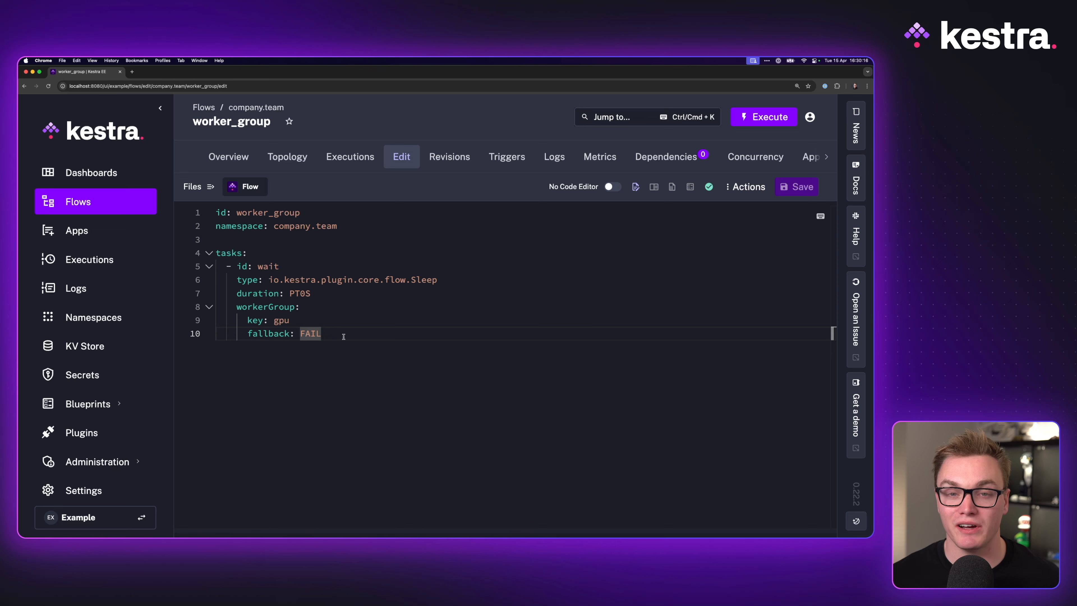
key(alt+shift+Left)
key(BackSpace)
key(ctrl+space)
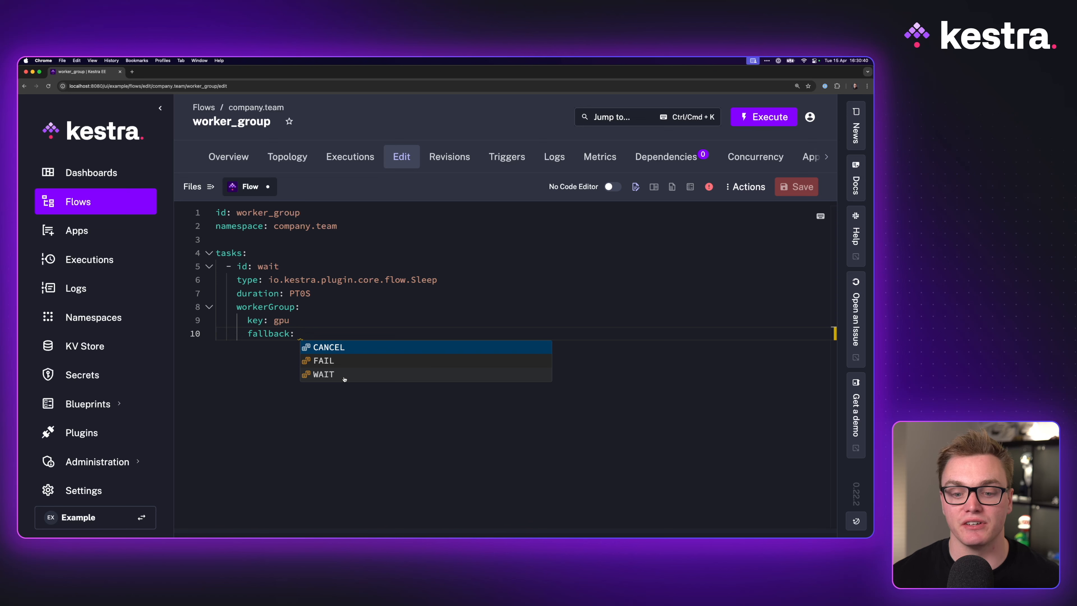
click(327, 361)
Change the wait task's workerGroup key to windows and save the flow
click(310, 324)
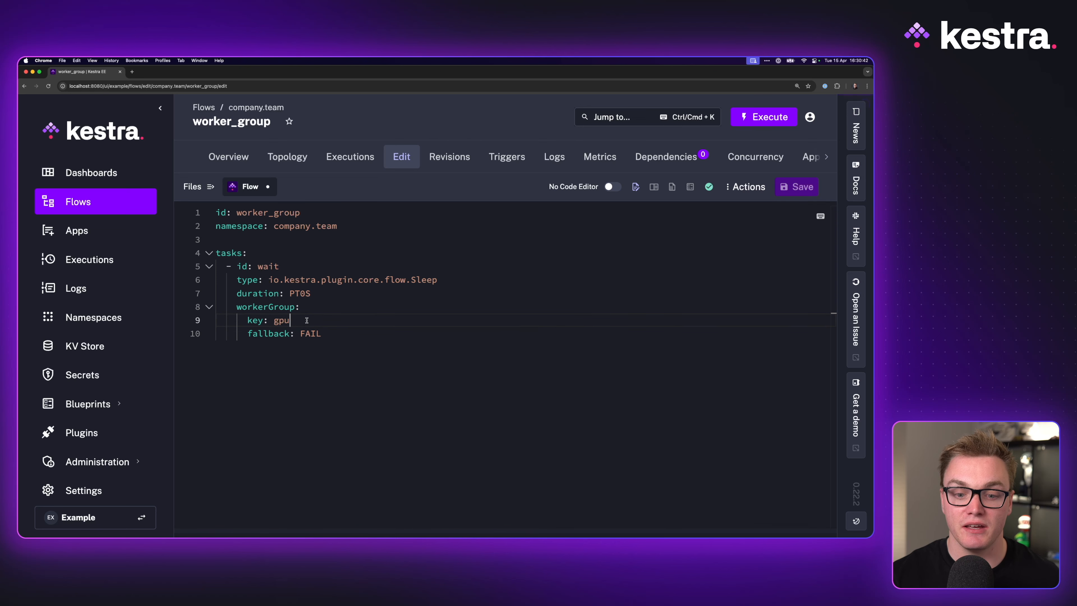
key(ctrl+shift+Left)
text(windows)
key(ctrl+s)
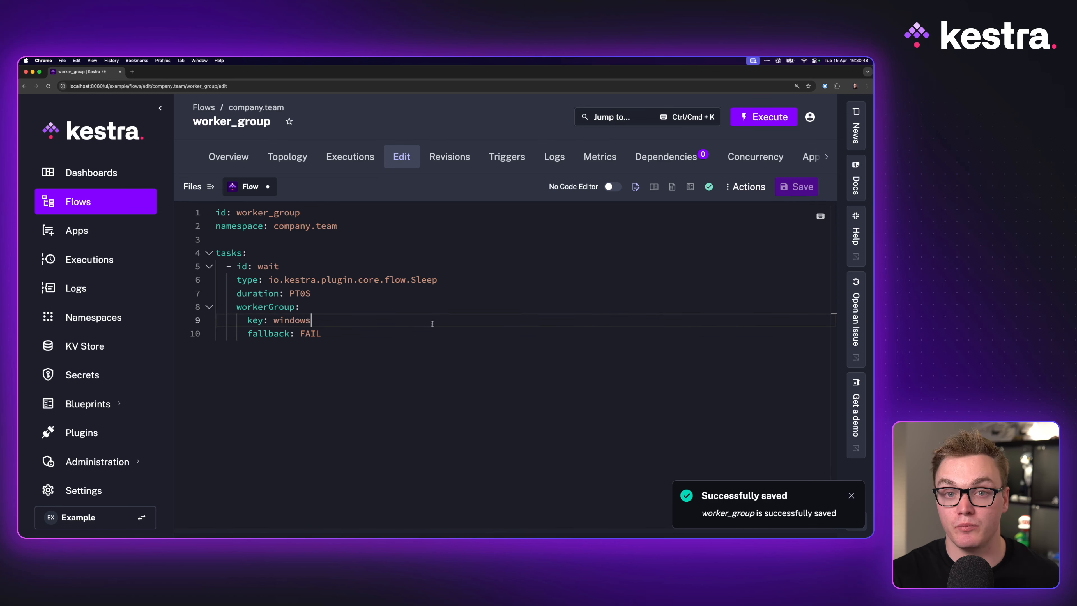
Execute the worker_group flow, confirm leaving the editor, and expand the wait task in the Gantt view
click(763, 117)
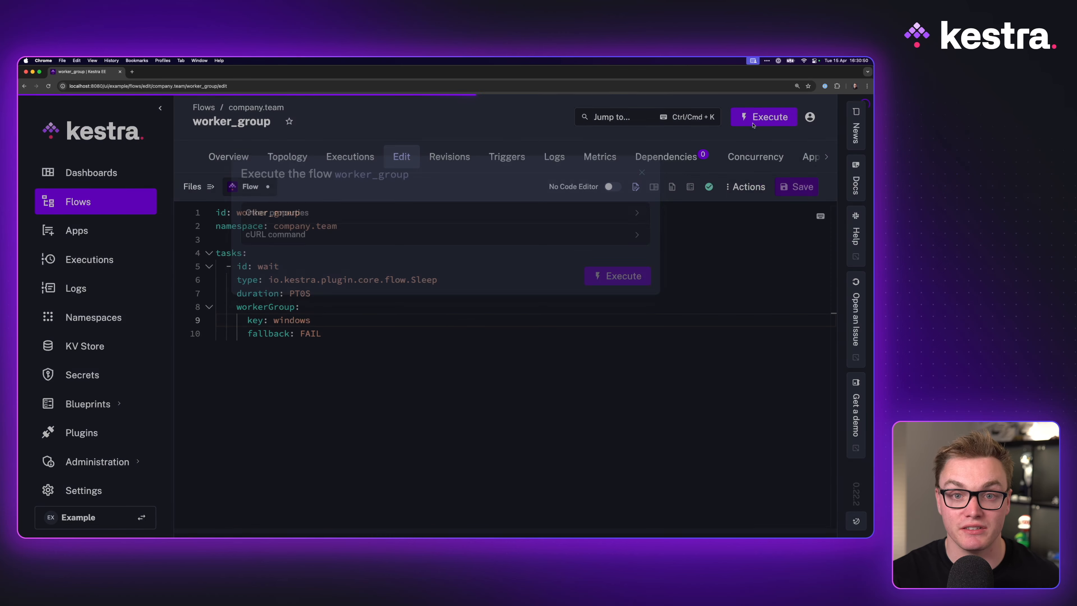
click(625, 290)
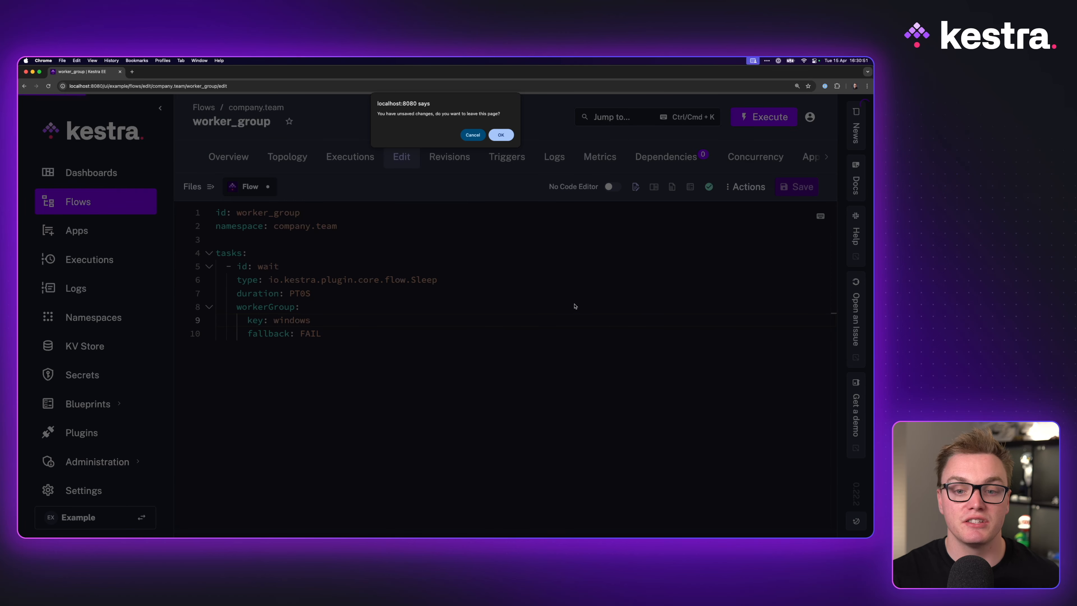
click(503, 140)
click(679, 227)
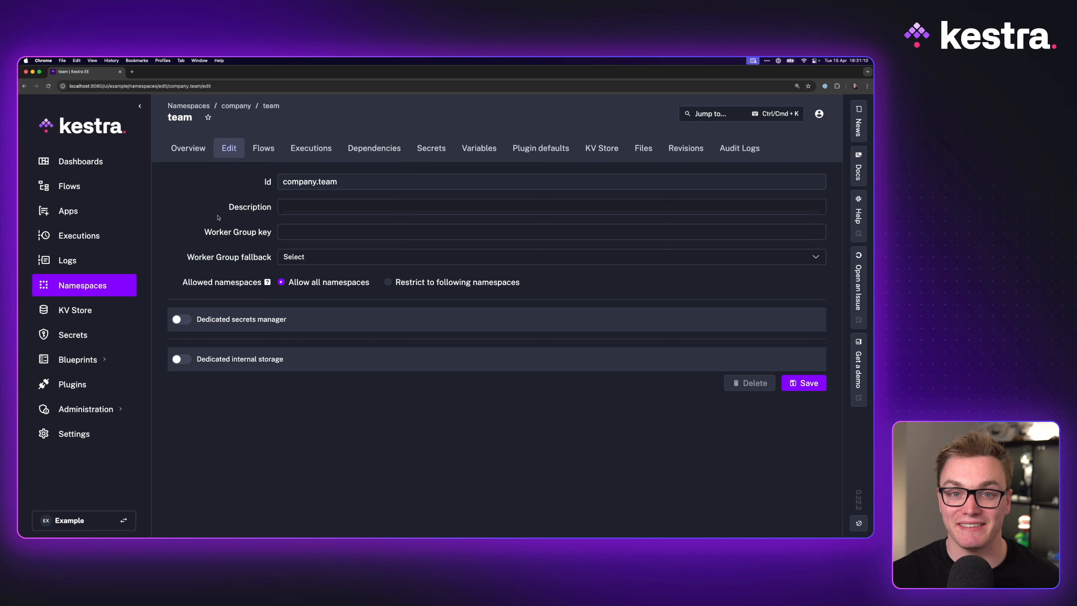
Examine the Worker Group key and fallback settings on the company.team namespace and the example tenant edit pages
click(292, 231)
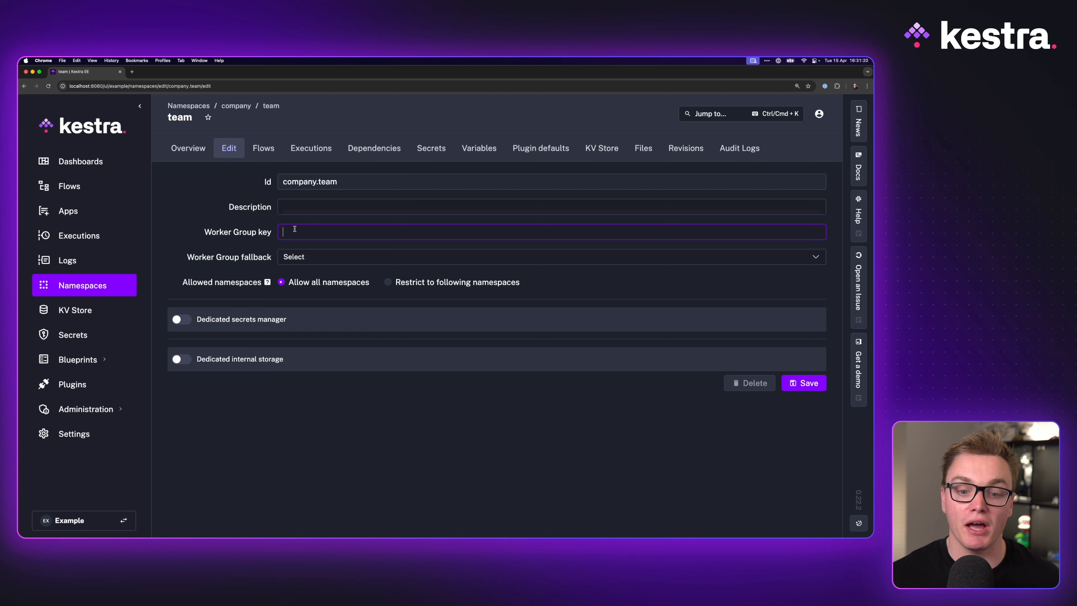
click(302, 251)
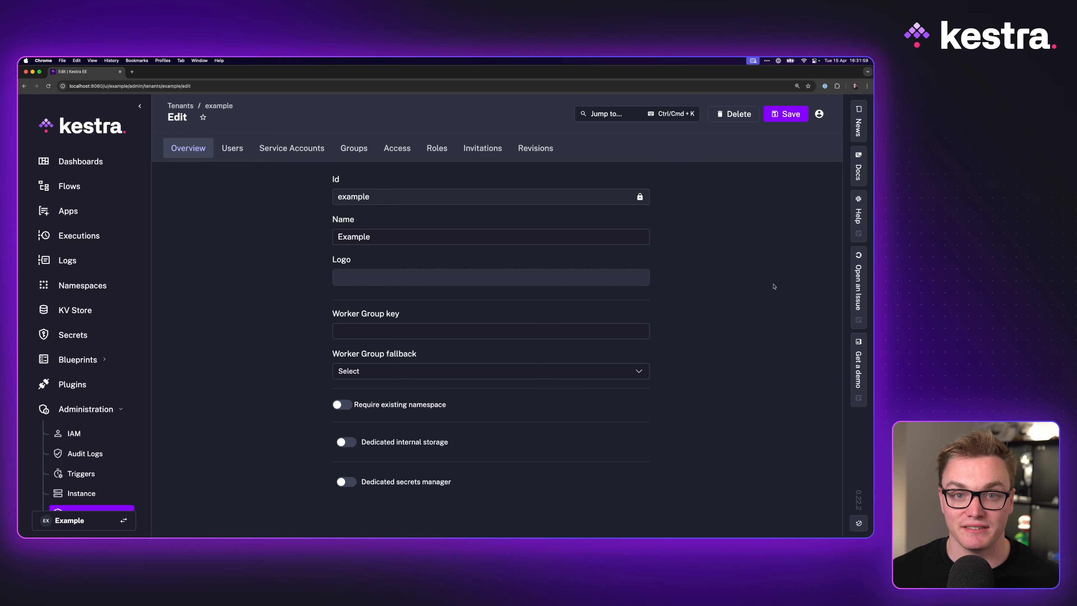
click(415, 373)
click(415, 376)
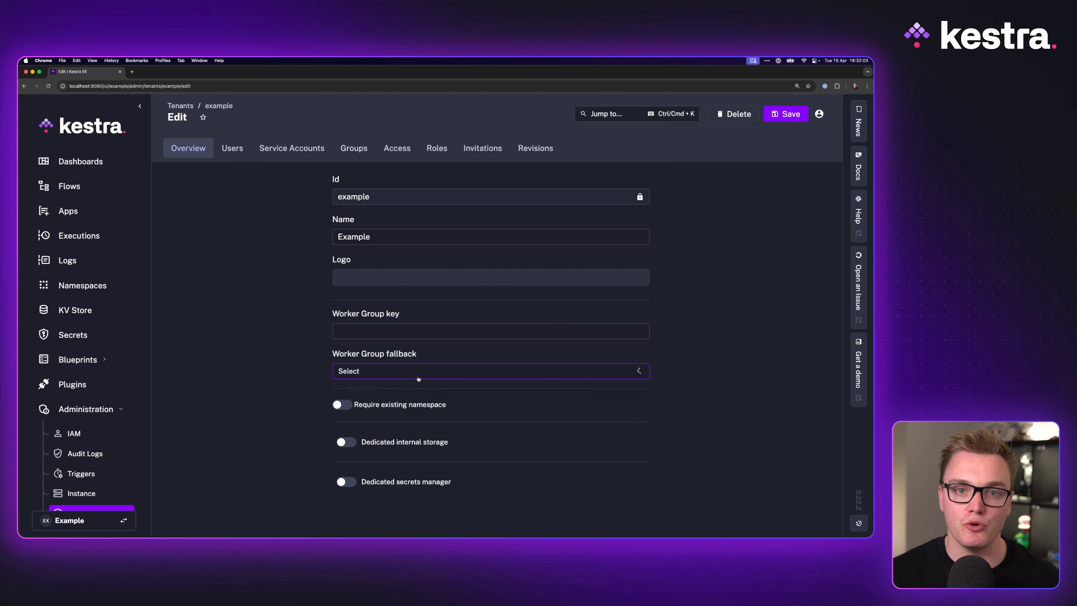